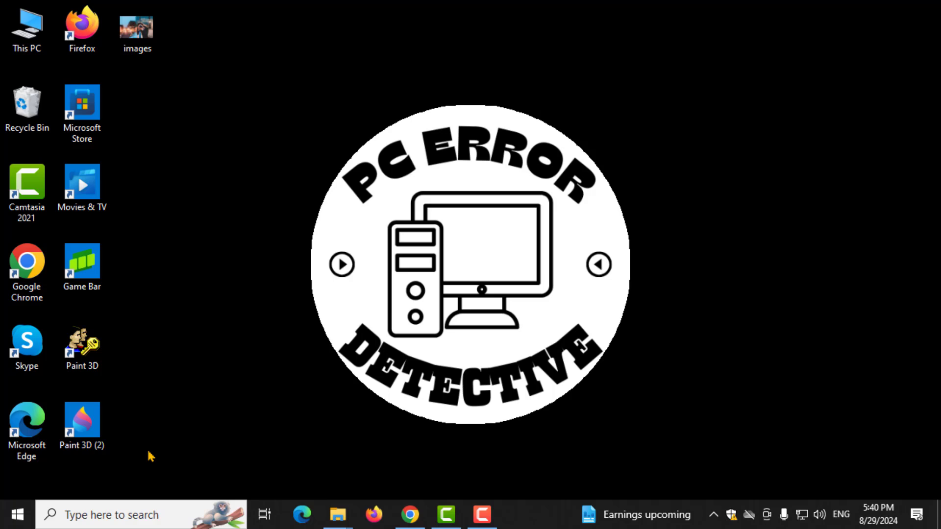
Open the Windows Settings app from the Start menu's gear icon
left_click(18, 517)
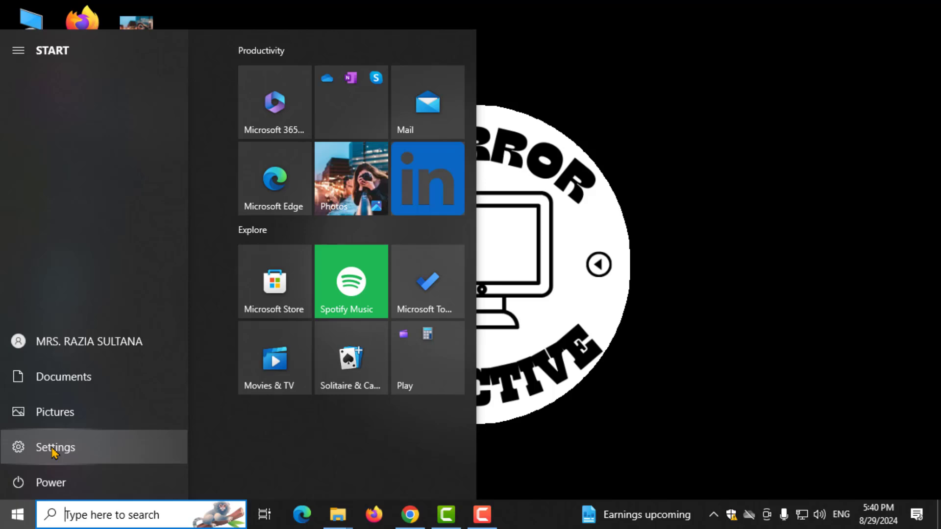
left_click(54, 450)
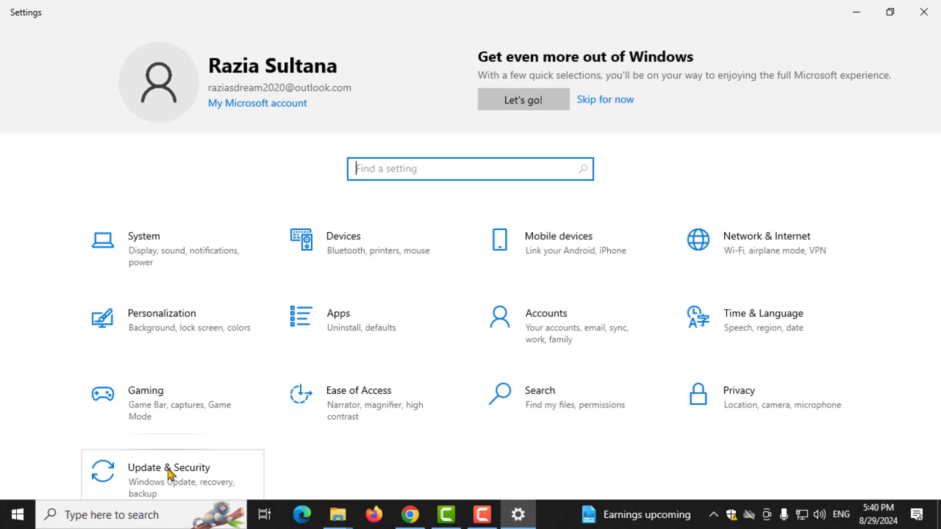
Go to Update & Security to view the paused Windows Update page
left_click(169, 475)
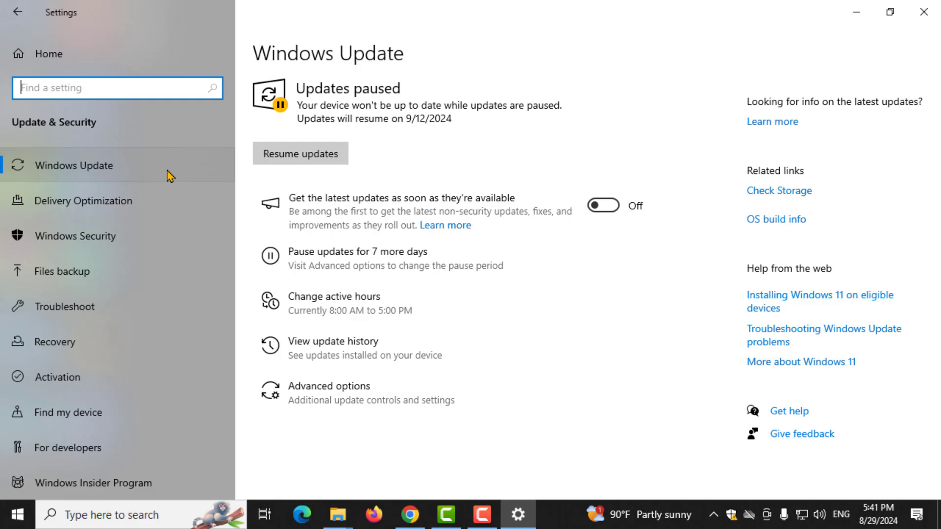
Try resuming the updates paused until 9/12/2024 with Resume updates
left_click(168, 175)
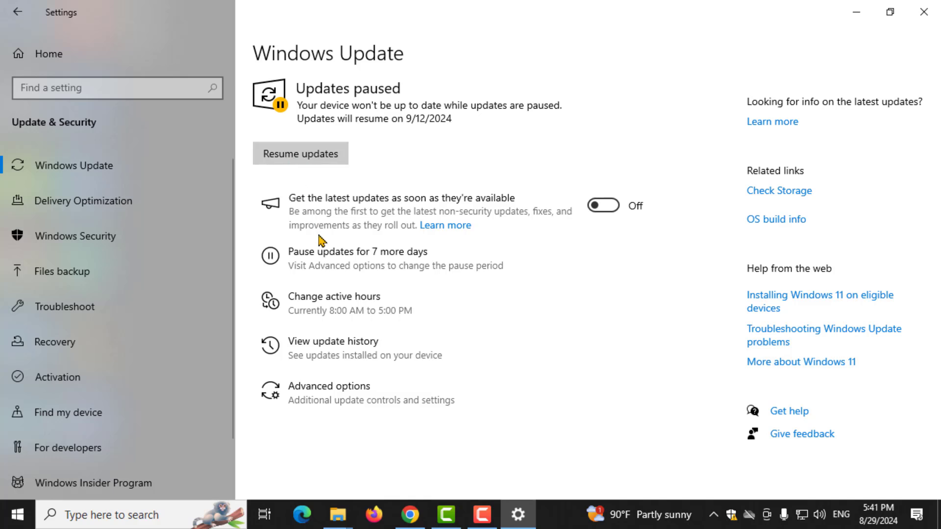
left_click(317, 162)
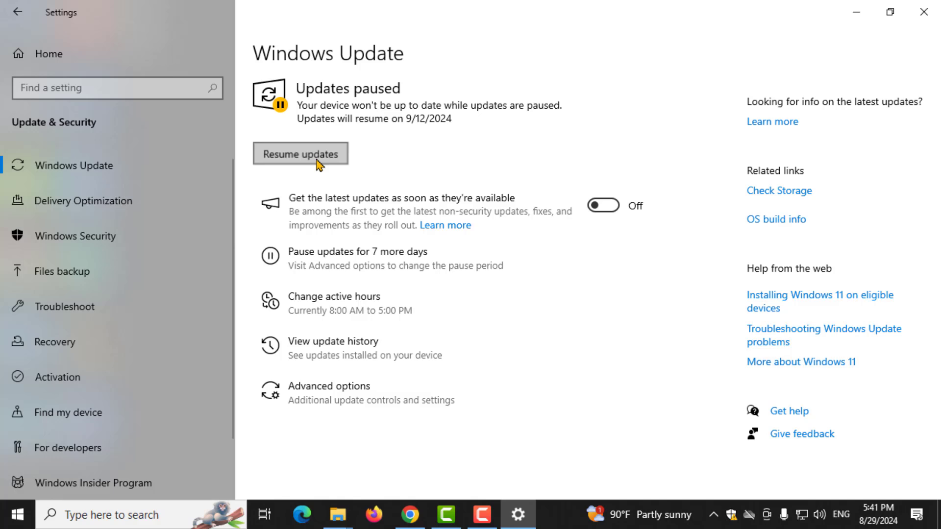